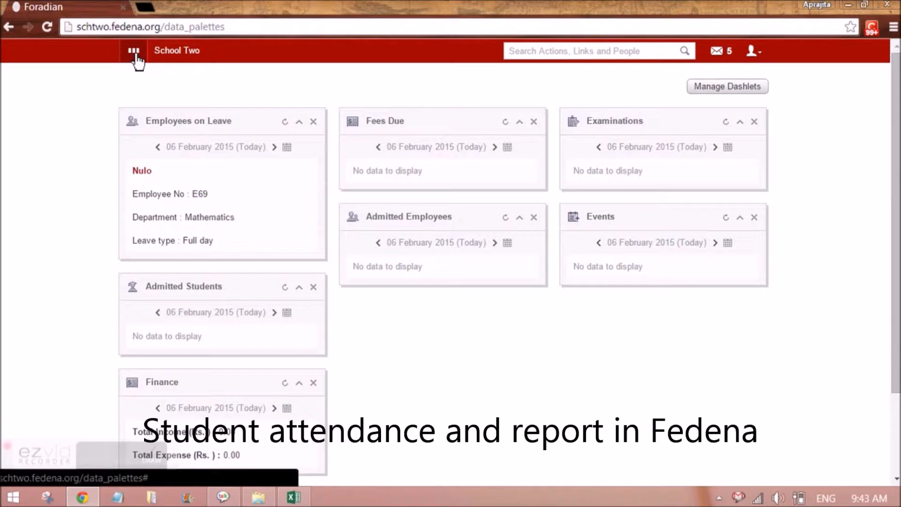
# Open the student attendance register under Academics for batch K1 - B 2014
pyautogui.click(136, 59)
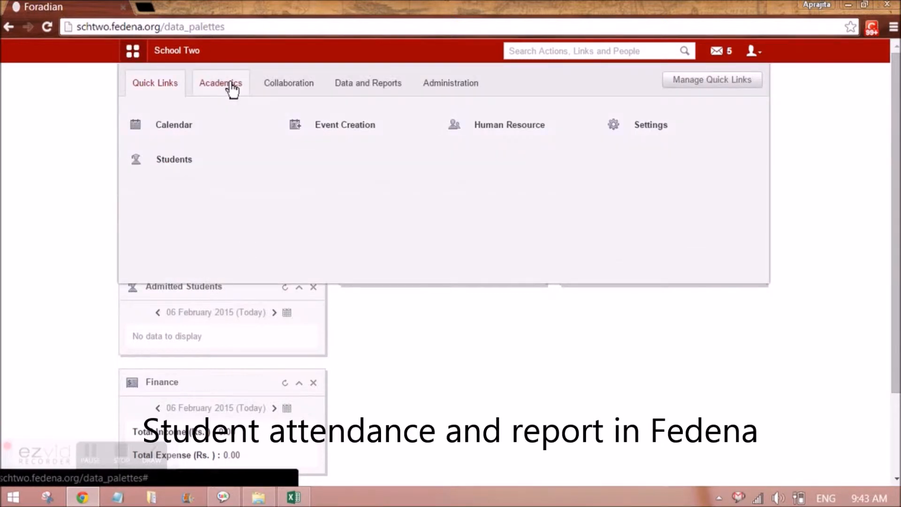
pyautogui.click(232, 85)
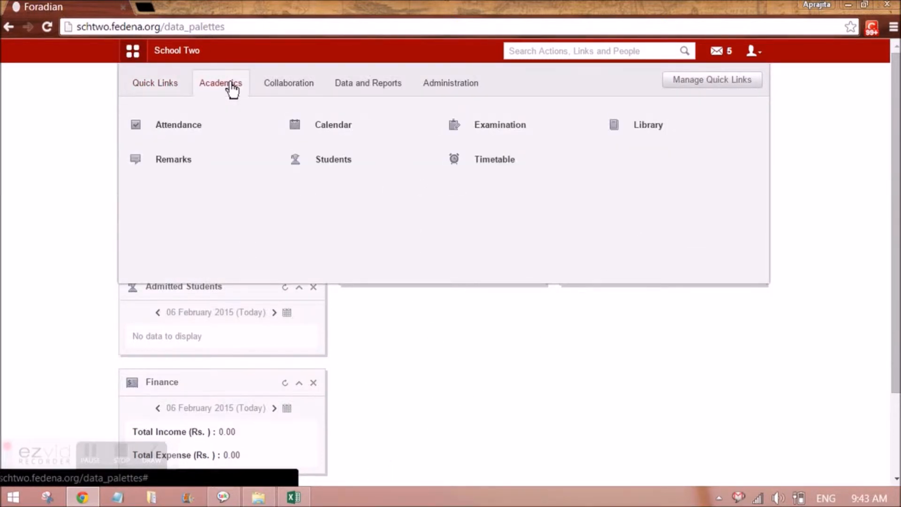
pyautogui.click(182, 127)
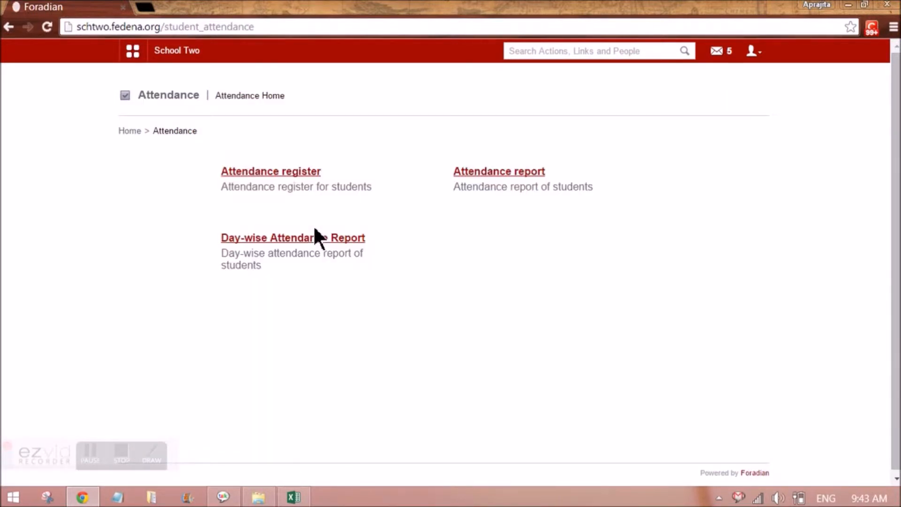
pyautogui.click(274, 179)
pyautogui.click(301, 177)
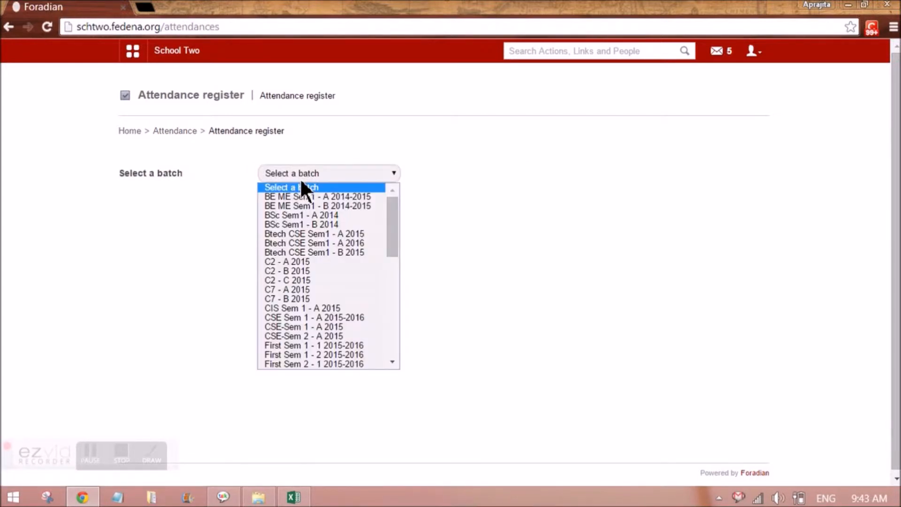
pyautogui.scroll(-10, 309, 281)
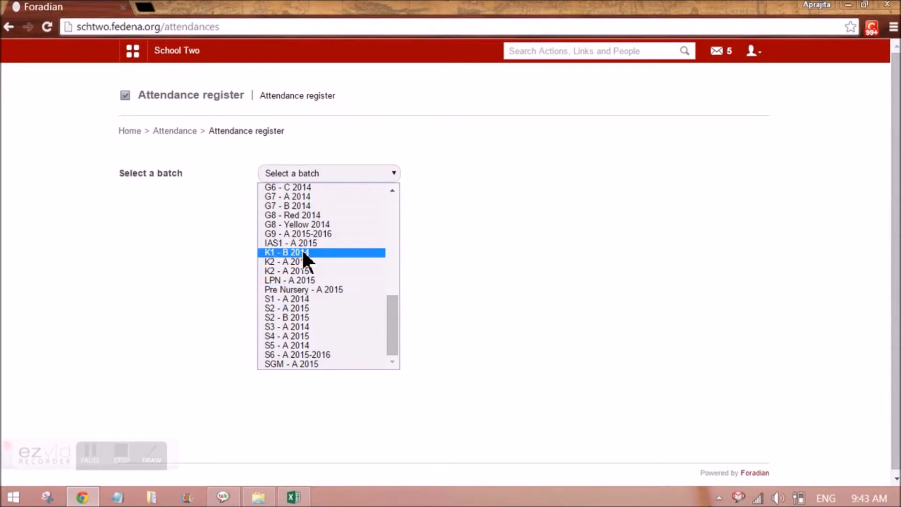
pyautogui.click(302, 252)
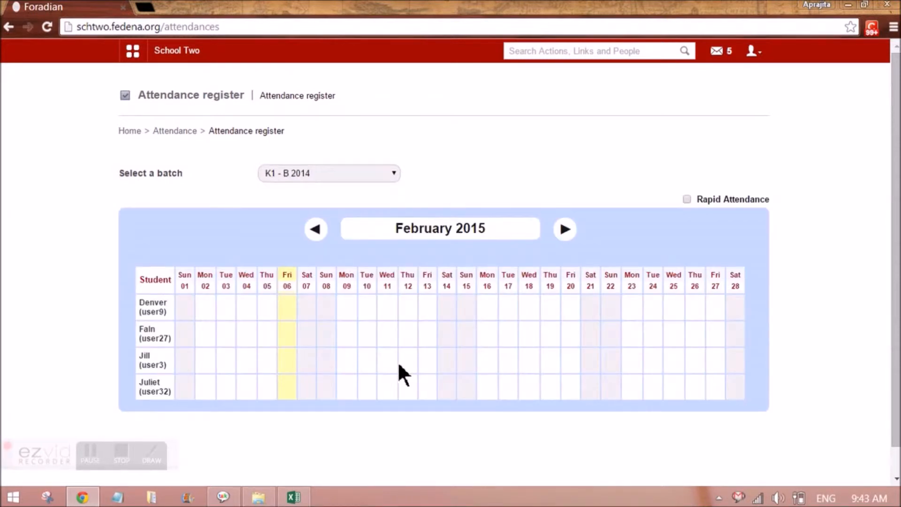
# Mark the first student absent for both forenoon and afternoon on Friday 6 February 2015 with the reason "unwell"
pyautogui.scroll(-1, 398, 365)
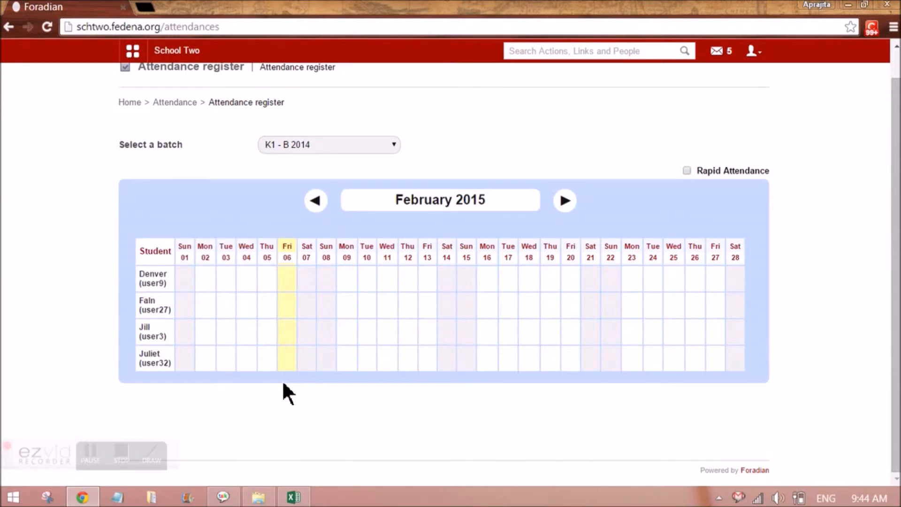
pyautogui.click(288, 281)
pyautogui.click(461, 123)
pyautogui.write('unwell')
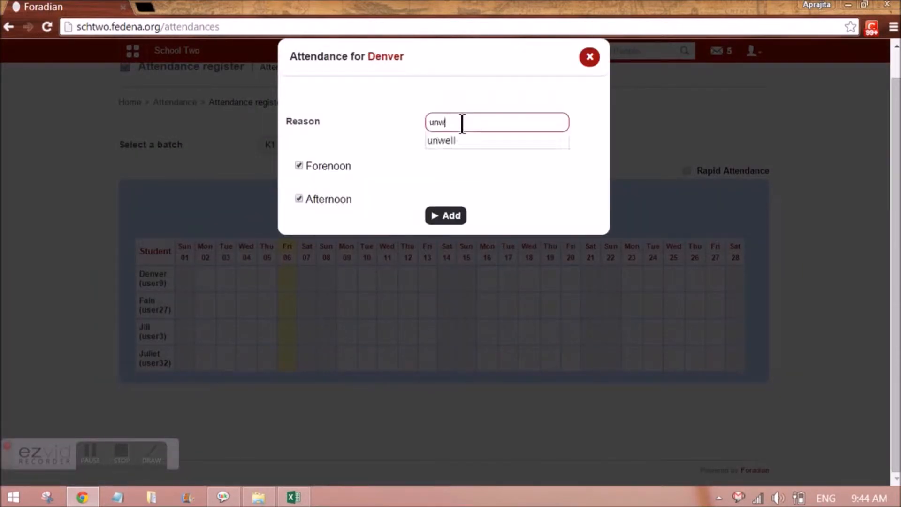
pyautogui.click(451, 161)
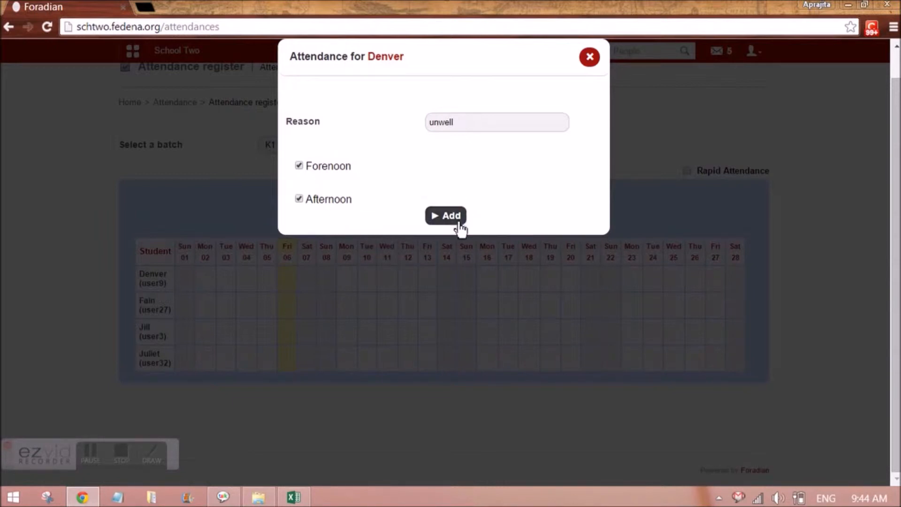
pyautogui.click(459, 216)
pyautogui.click(478, 118)
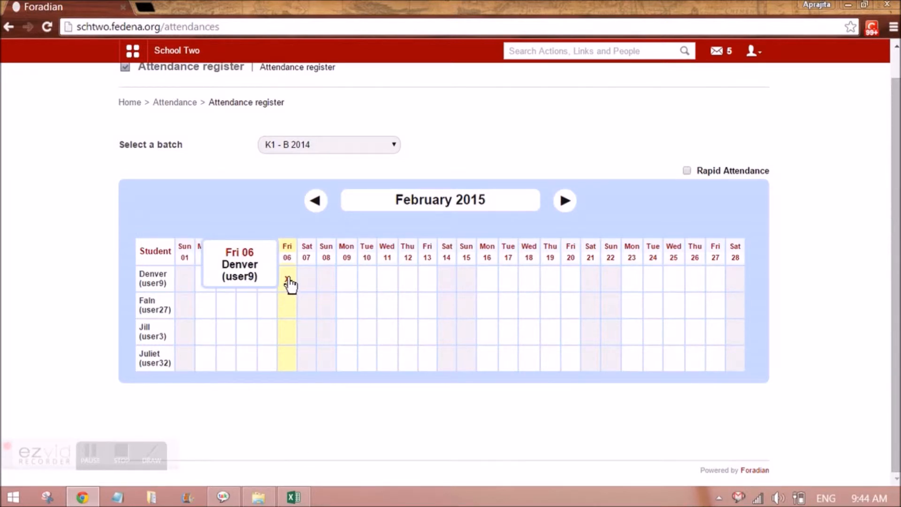
# Mark the third student absent for the forenoon only on Wednesday 4 February 2015 with the reason "unwell"
pyautogui.click(246, 335)
pyautogui.click(477, 124)
pyautogui.write('unwell')
pyautogui.click(459, 166)
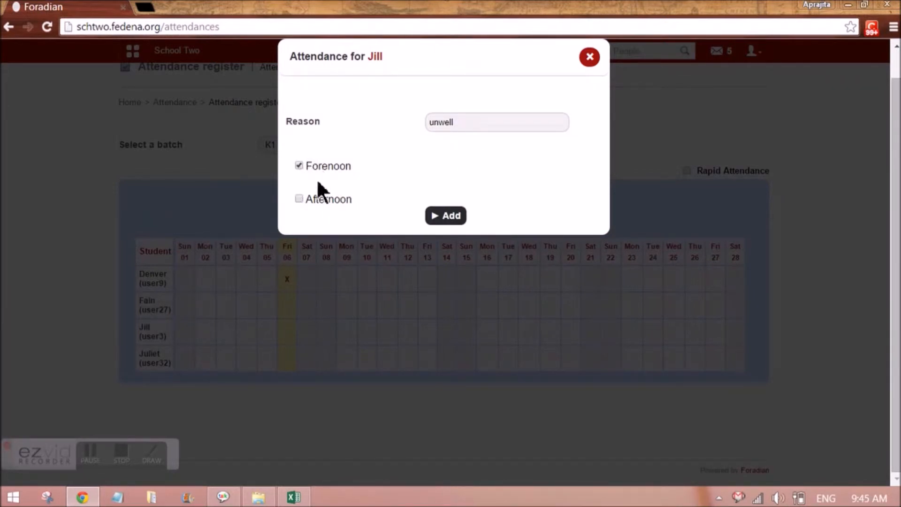
pyautogui.click(452, 217)
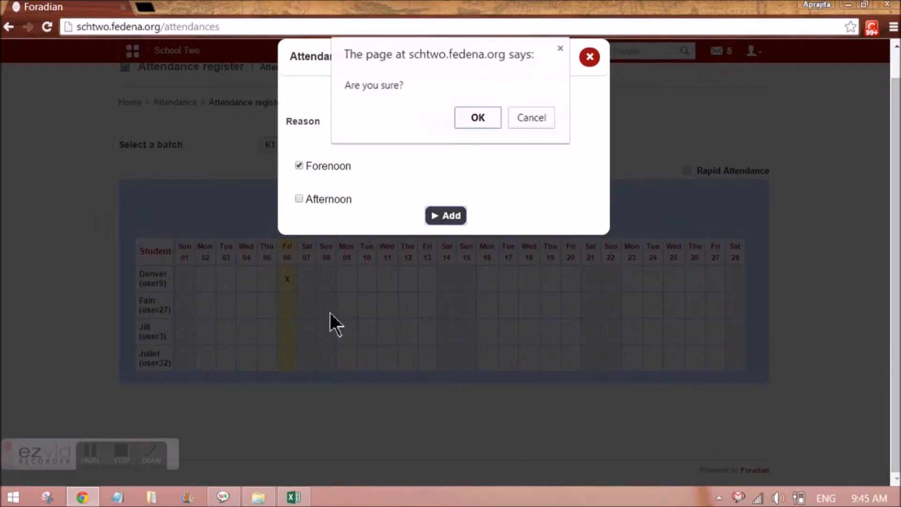
pyautogui.click(473, 123)
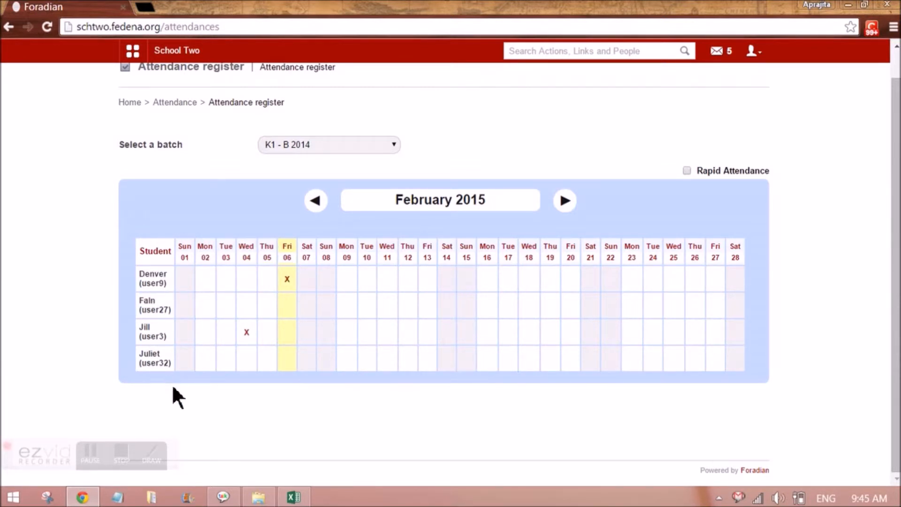
# Turn on Rapid Attendance and toggle absences directly in the register, including the second student's on 3 February and the fourth student's on 6 February
pyautogui.moveTo(686, 174)
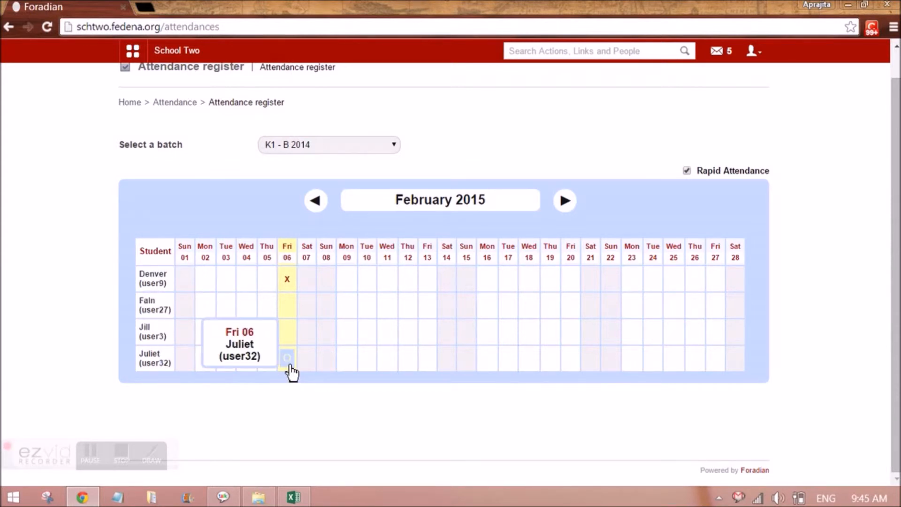
pyautogui.click(290, 363)
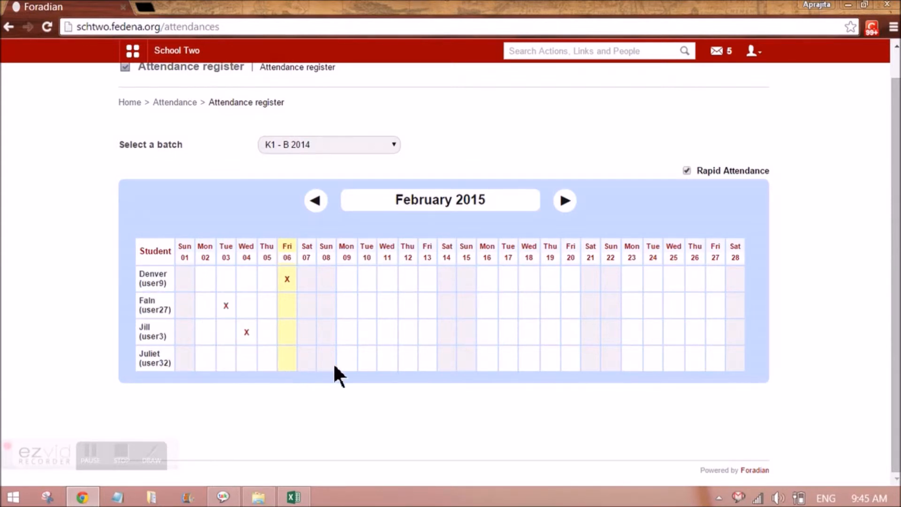
pyautogui.click(247, 331)
# Generate the Overall attendance report for batch K1 - B 2014 and review the total working days and each student's total
pyautogui.click(176, 103)
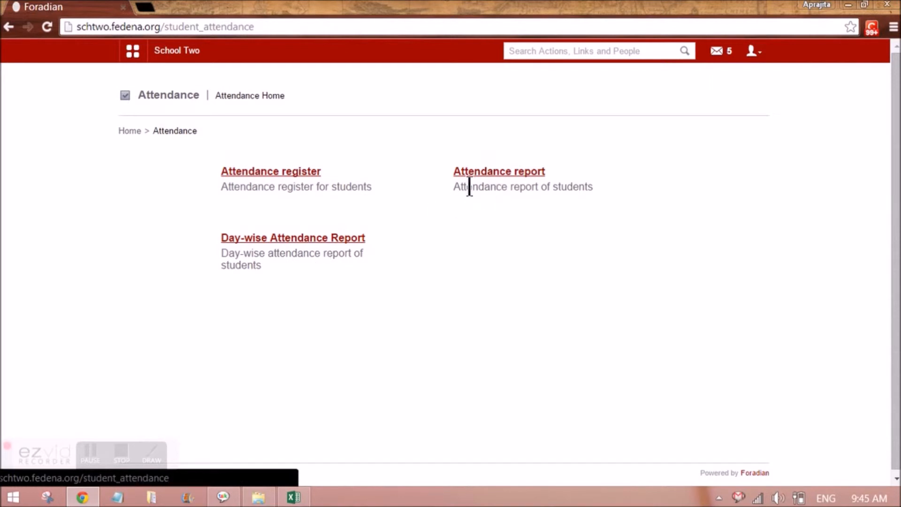
pyautogui.click(483, 172)
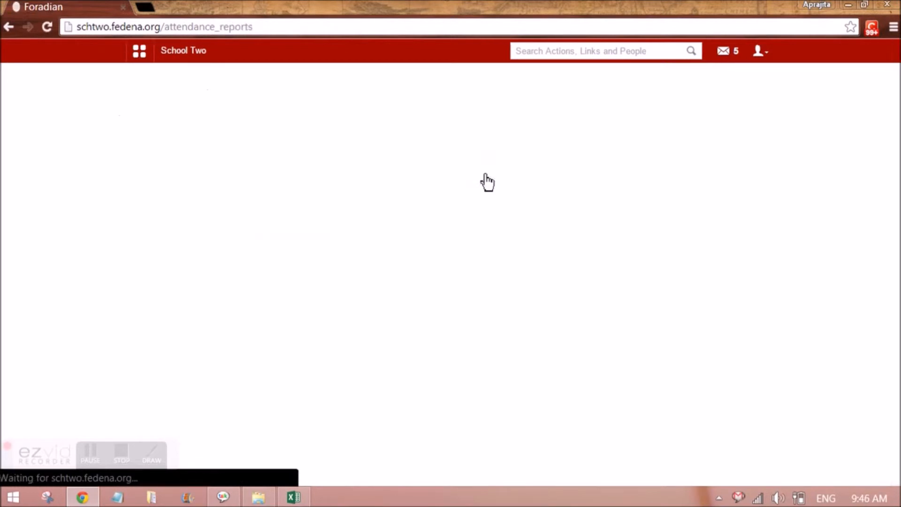
pyautogui.click(465, 173)
pyautogui.scroll(-5, 431, 282)
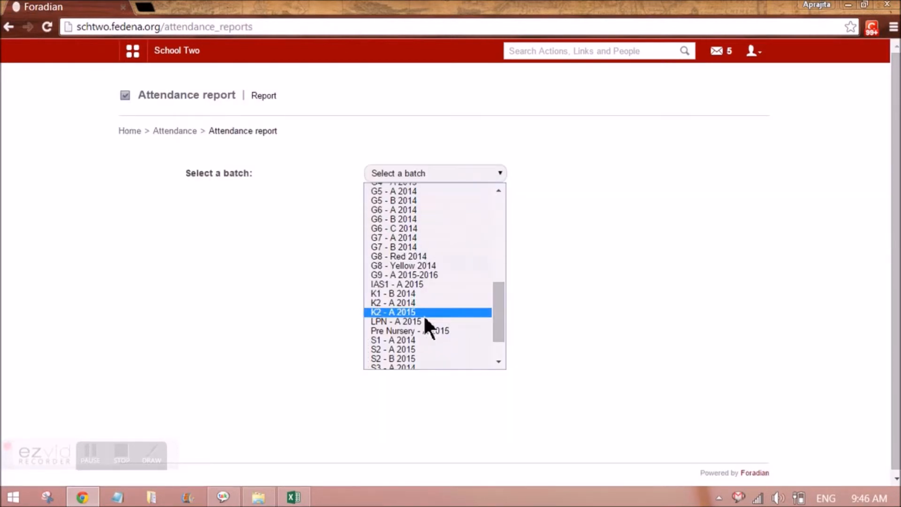
pyautogui.click(410, 293)
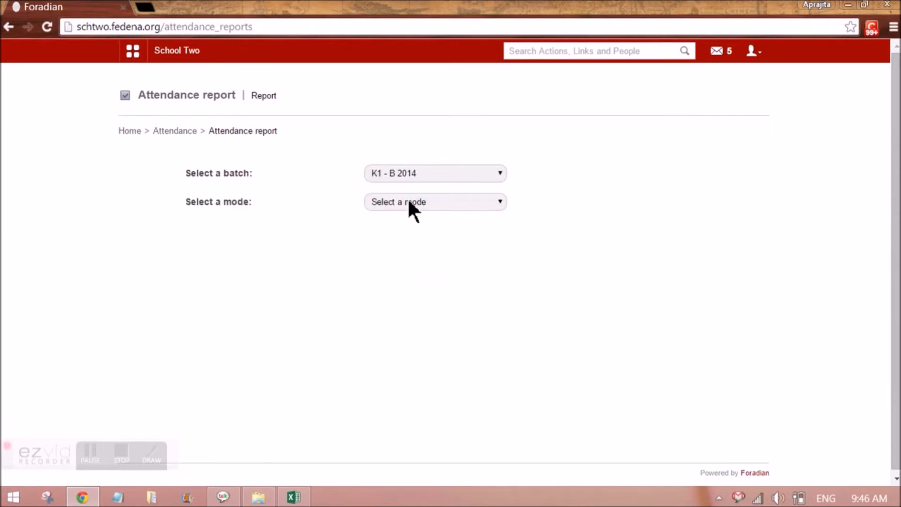
pyautogui.click(409, 202)
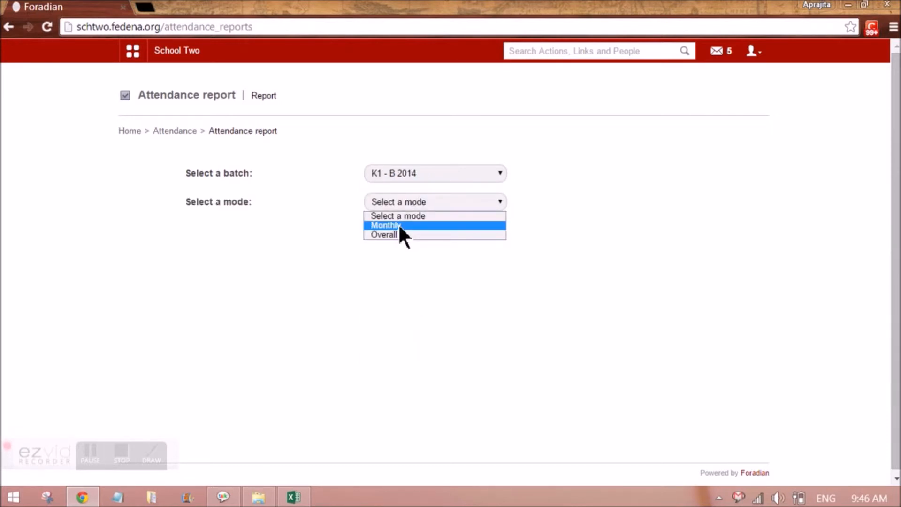
pyautogui.click(399, 235)
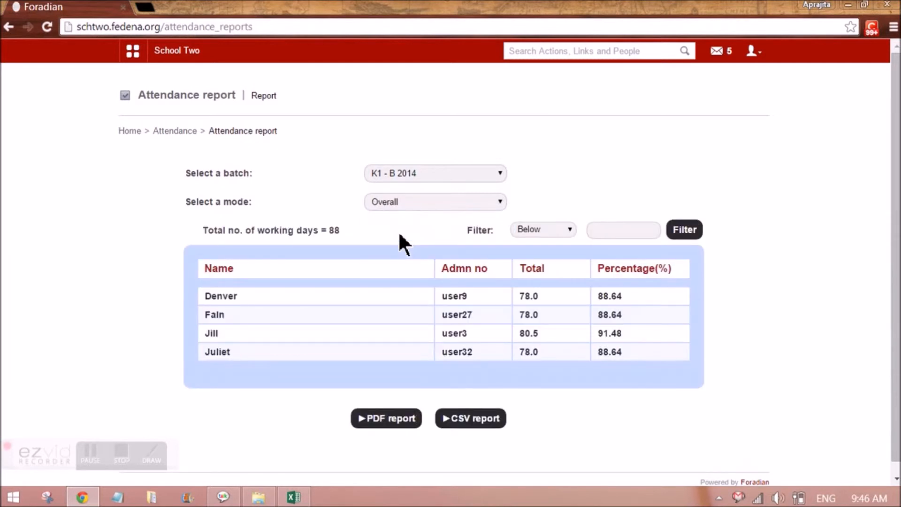
pyautogui.moveTo(339, 231); pyautogui.dragTo(214, 243)
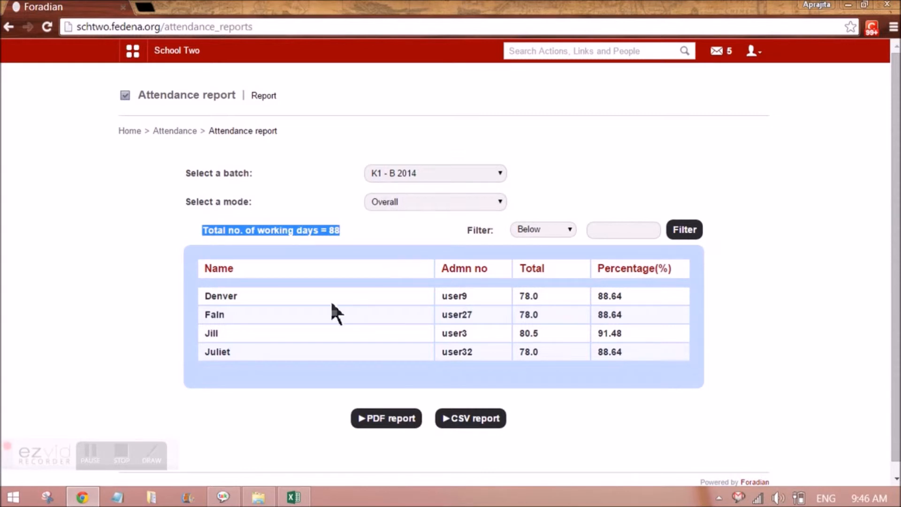
pyautogui.moveTo(520, 296); pyautogui.dragTo(550, 352)
pyautogui.click(550, 351)
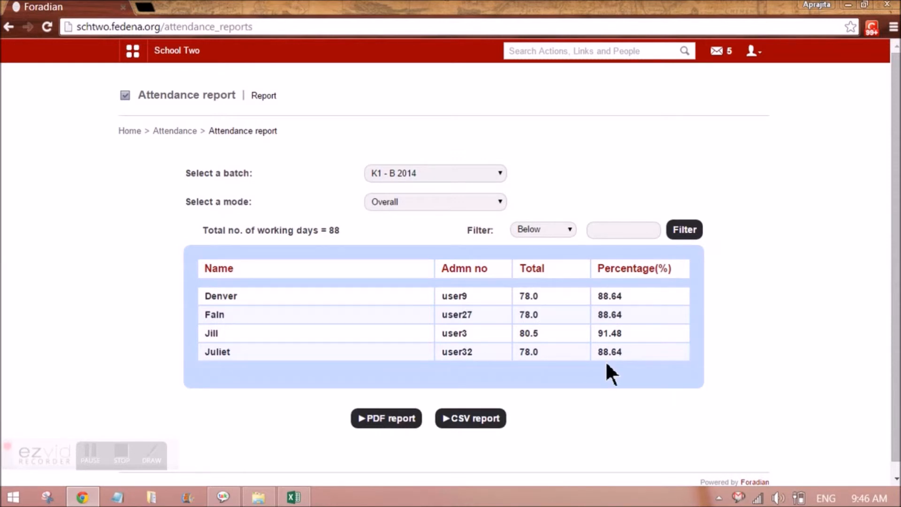
# Filter the attendance report to students with attendance above 80 %
pyautogui.click(555, 231)
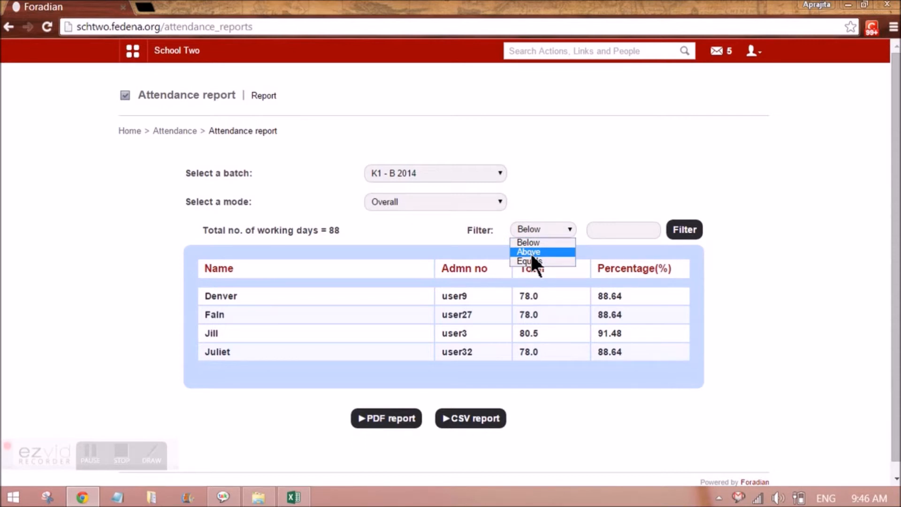
pyautogui.click(530, 253)
pyautogui.click(596, 235)
pyautogui.write('80')
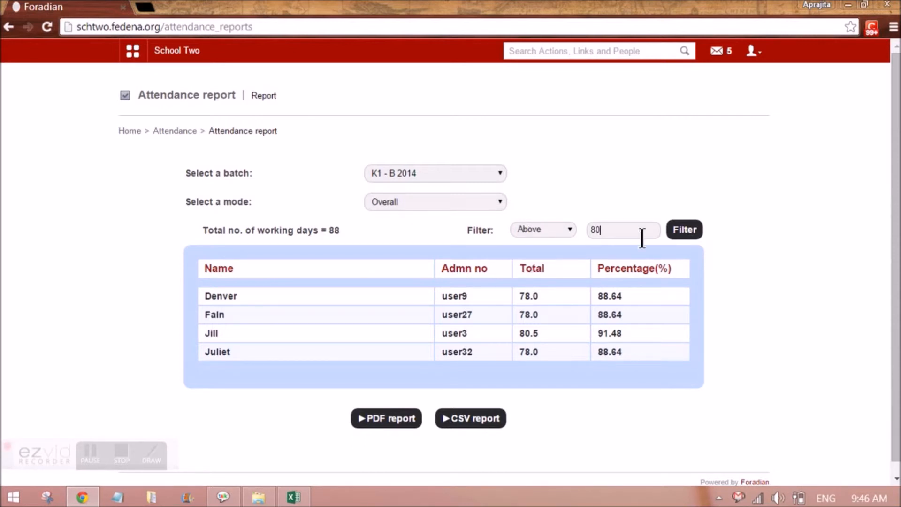
pyautogui.click(683, 230)
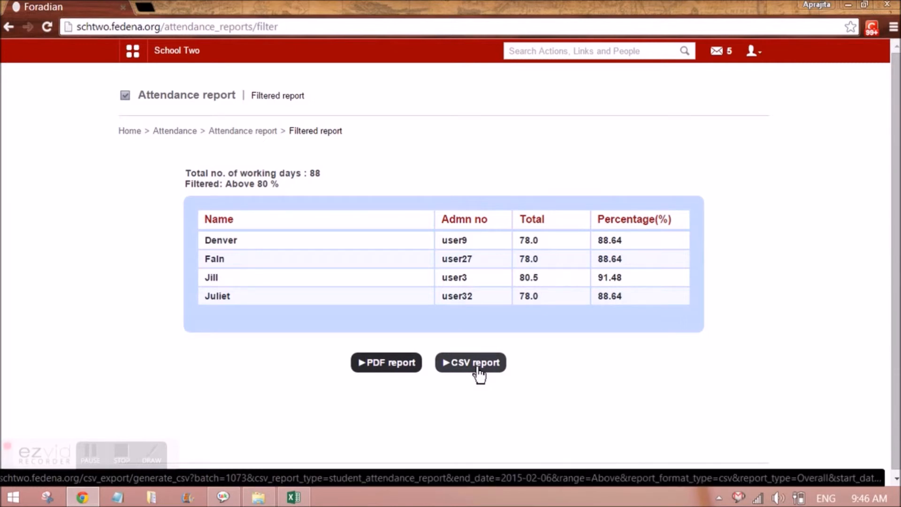
# Return to the attendance report and show the Overall report for batch G1 - A 2014
pyautogui.click(234, 132)
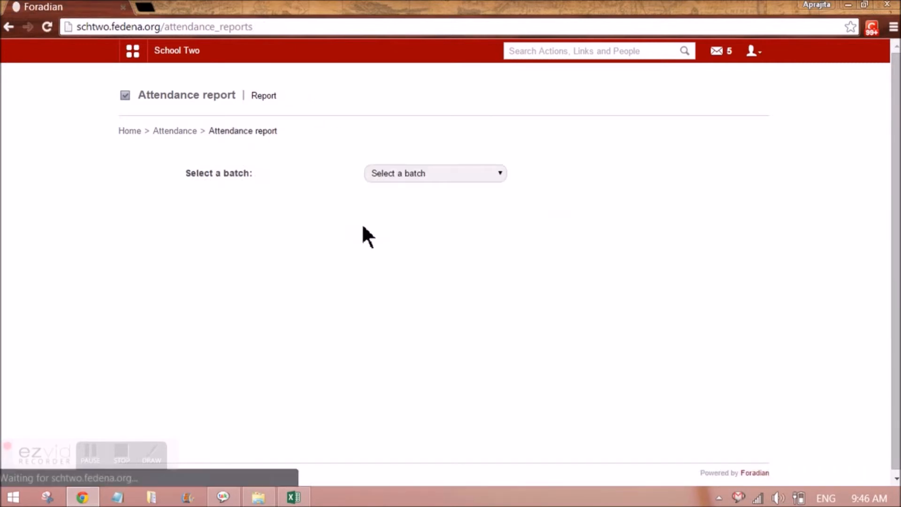
pyautogui.click(409, 172)
pyautogui.scroll(-11, 403, 310)
pyautogui.scroll(5, 404, 300)
pyautogui.click(399, 201)
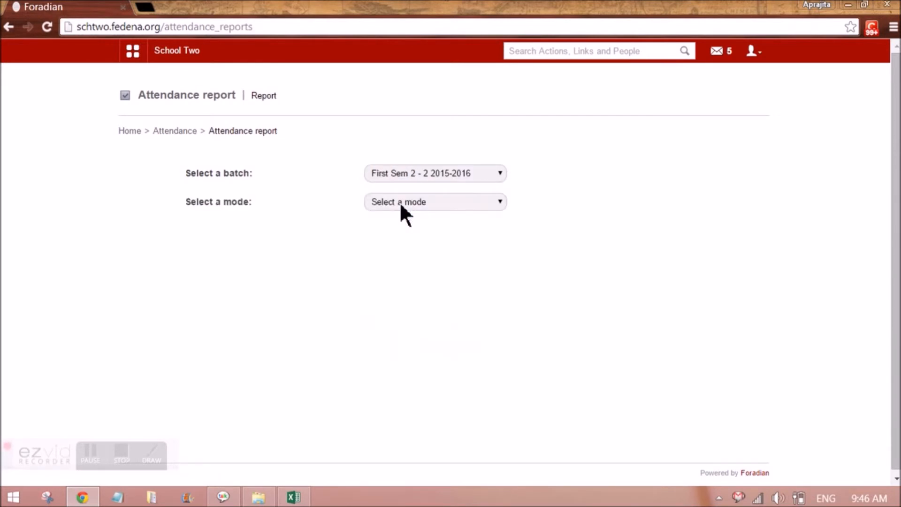
pyautogui.press('Down')
pyautogui.click(398, 201)
pyautogui.click(388, 198)
pyautogui.click(378, 236)
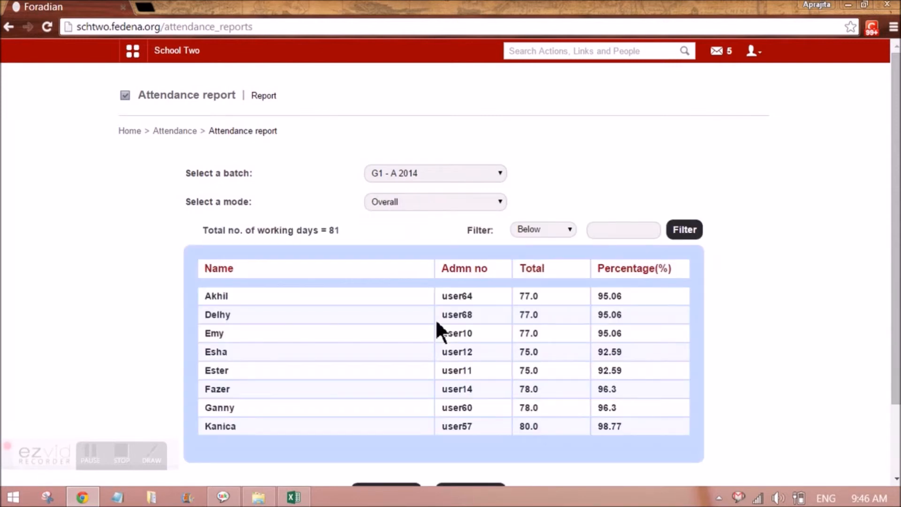
pyautogui.scroll(-2, 436, 321)
pyautogui.scroll(2, 228, 225)
# Open the Day-wise Attendance Report and examine the overall strength figures for the current date
pyautogui.click(187, 137)
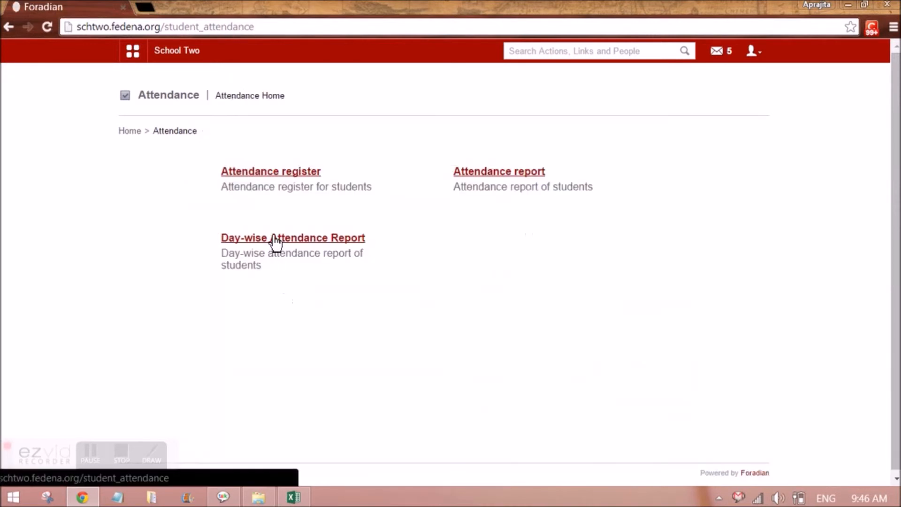
pyautogui.click(274, 241)
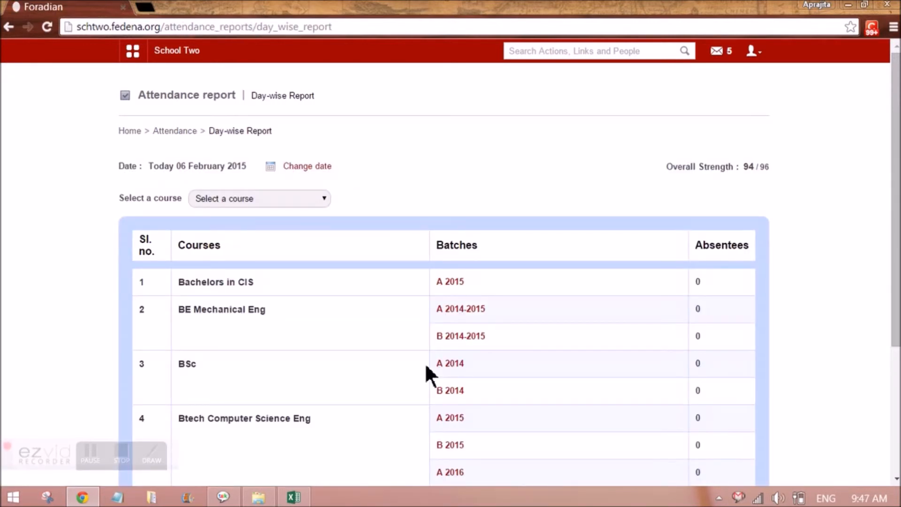
pyautogui.doubleClick(761, 168)
pyautogui.moveTo(761, 174); pyautogui.dragTo(742, 174)
pyautogui.click(738, 203)
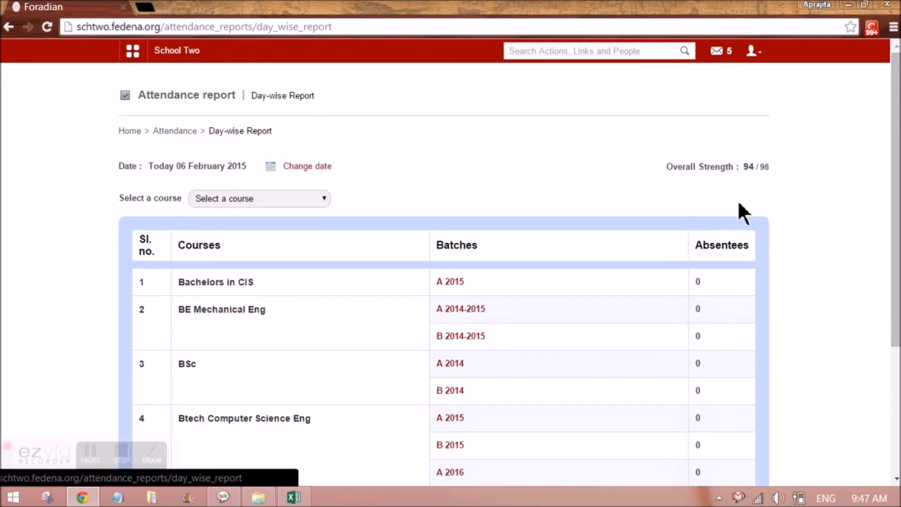
pyautogui.moveTo(770, 164); pyautogui.dragTo(762, 168)
pyautogui.click(762, 172)
pyautogui.moveTo(758, 171); pyautogui.dragTo(743, 172)
pyautogui.click(731, 206)
# View the day-wise report's date choices without changing the date, and show the second page of courses and batches
pyautogui.click(315, 167)
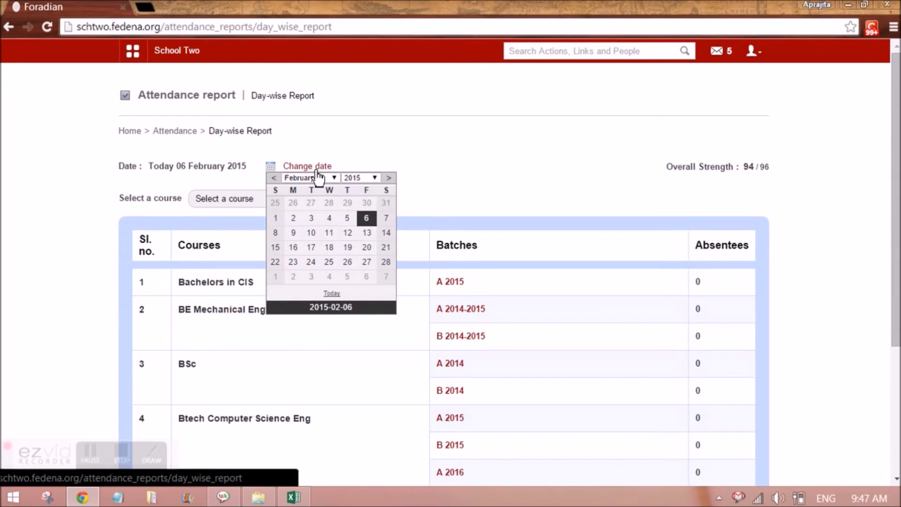
pyautogui.click(443, 158)
pyautogui.scroll(-3, 442, 159)
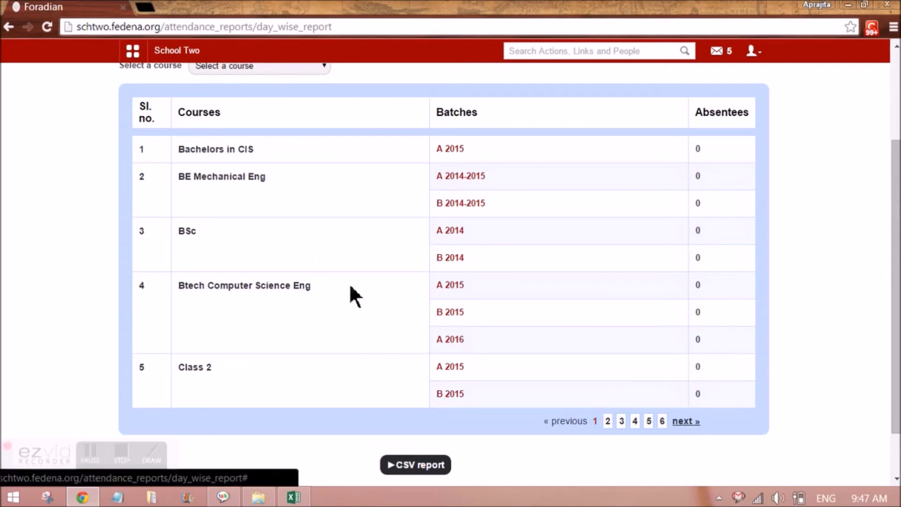
pyautogui.click(685, 422)
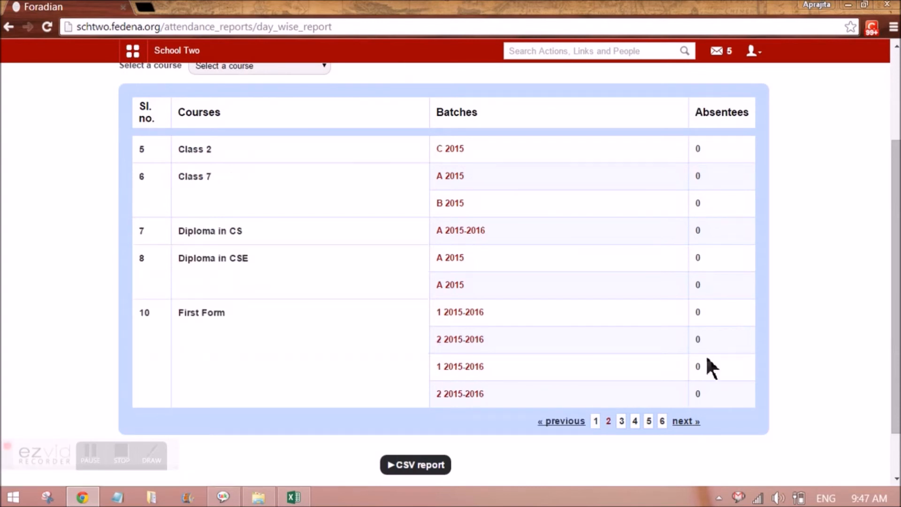
# Page through the day-wise report to its fourth page and compare the batch absentee counts with the overall strength
pyautogui.click(686, 422)
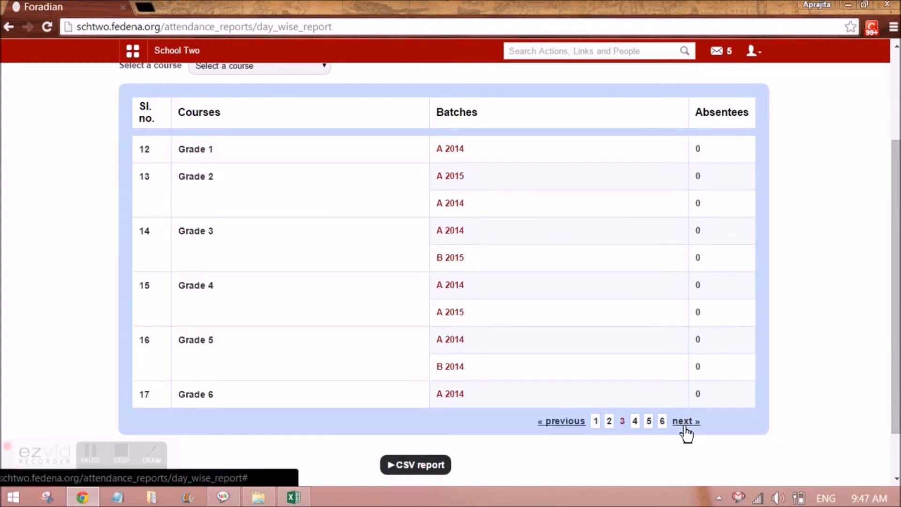
pyautogui.click(686, 425)
pyautogui.click(683, 425)
pyautogui.click(561, 424)
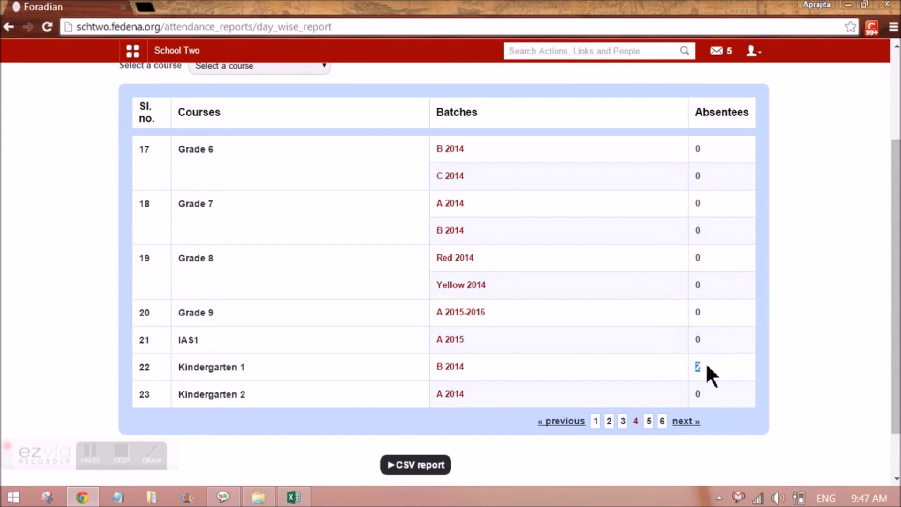
pyautogui.scroll(3, 750, 185)
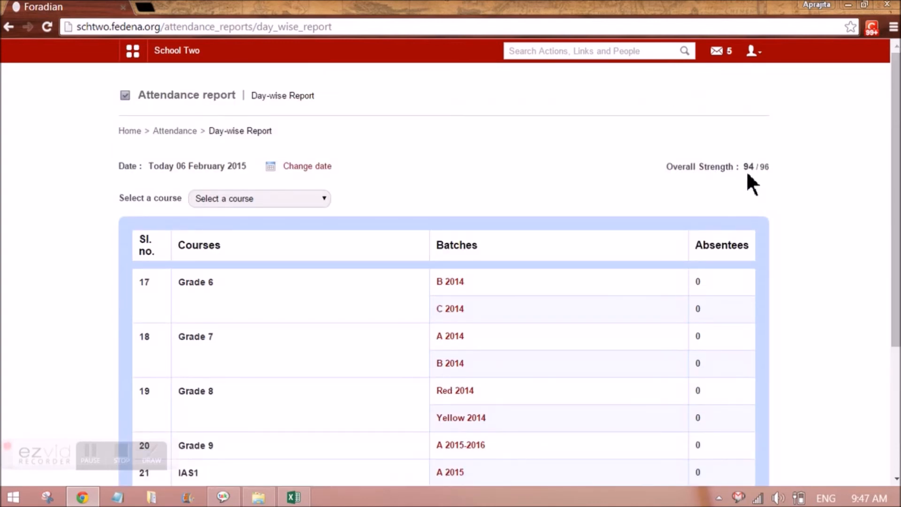
# View the absentee list of Kindergarten 1 batch B 2014, and return to the Attendance home page
pyautogui.scroll(-4, 680, 327)
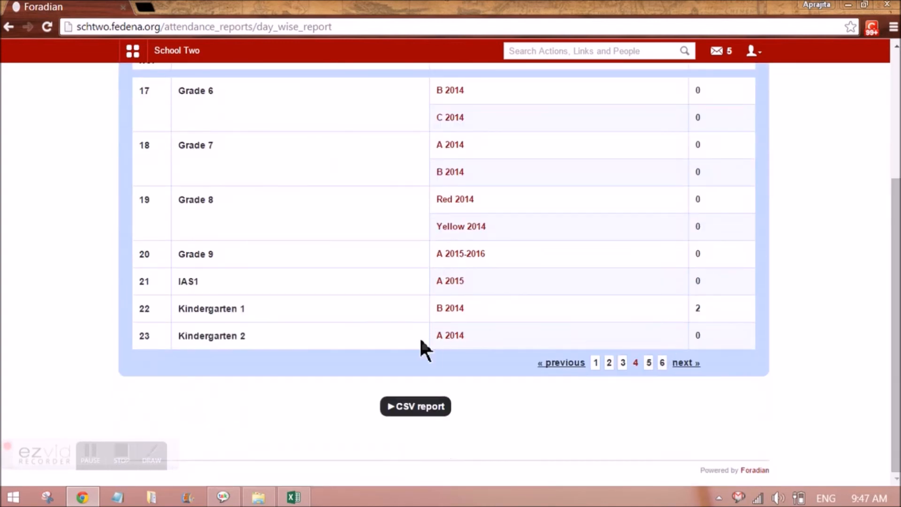
pyautogui.click(446, 308)
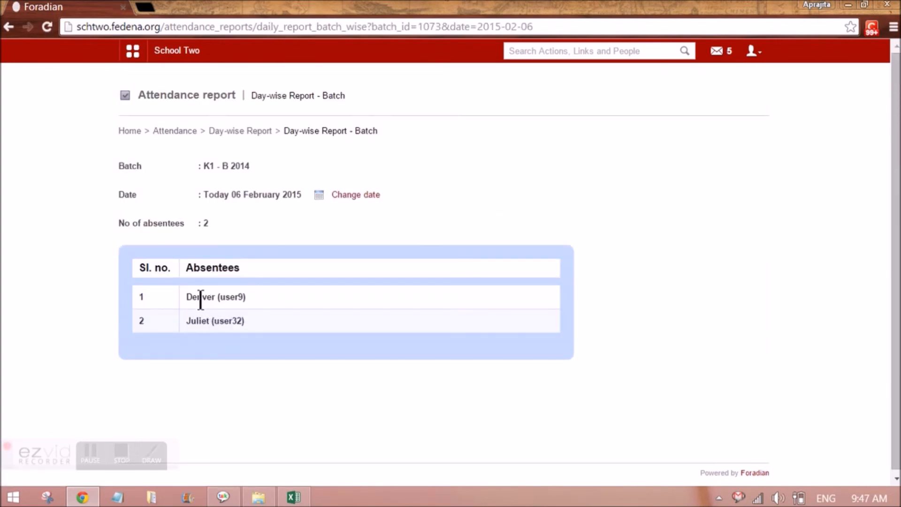
pyautogui.doubleClick(231, 296)
pyautogui.click(225, 298)
pyautogui.click(178, 133)
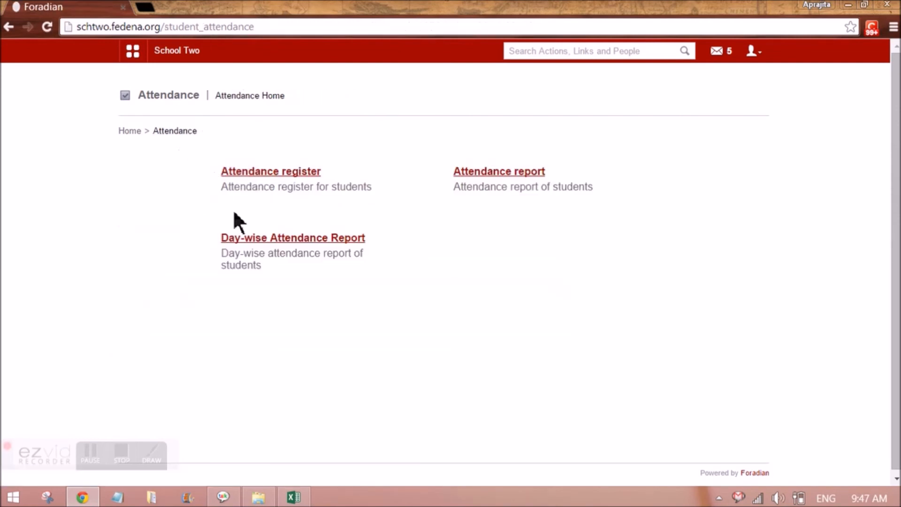